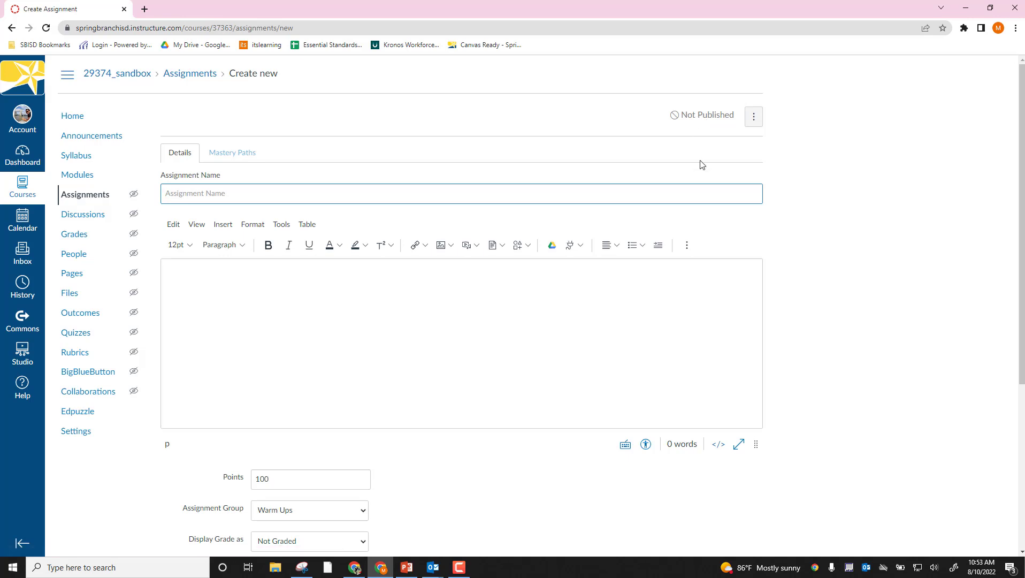
# - Name the new assignment "First Day of School Video", using the suggested entry
pyautogui.write('Fi')
pyautogui.press('Down')
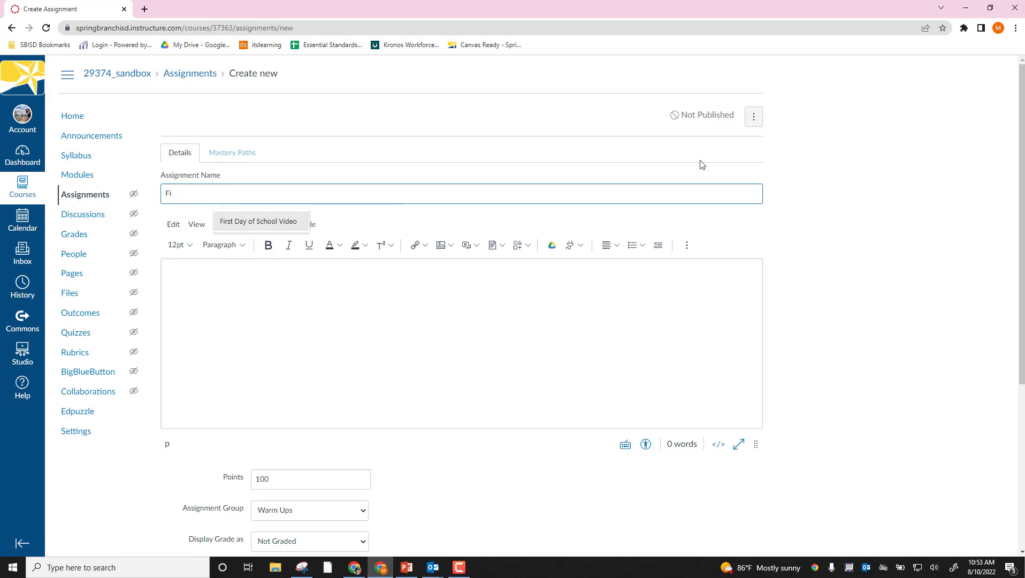
pyautogui.press('Return')
pyautogui.click(328, 316)
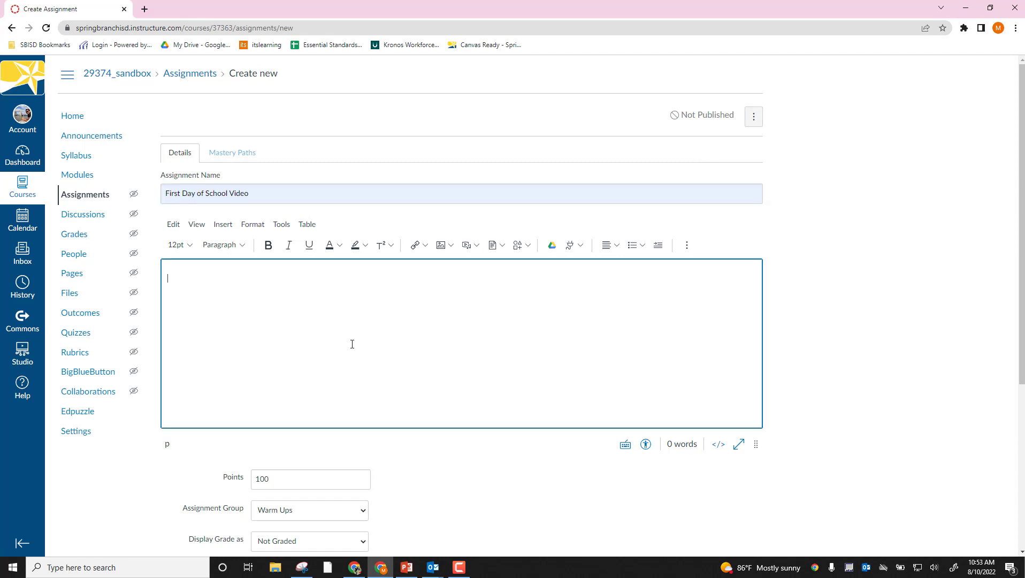
# - Keep the assignment in the Warm Ups group and display its grade as Points
pyautogui.scroll(-2, 447, 386)
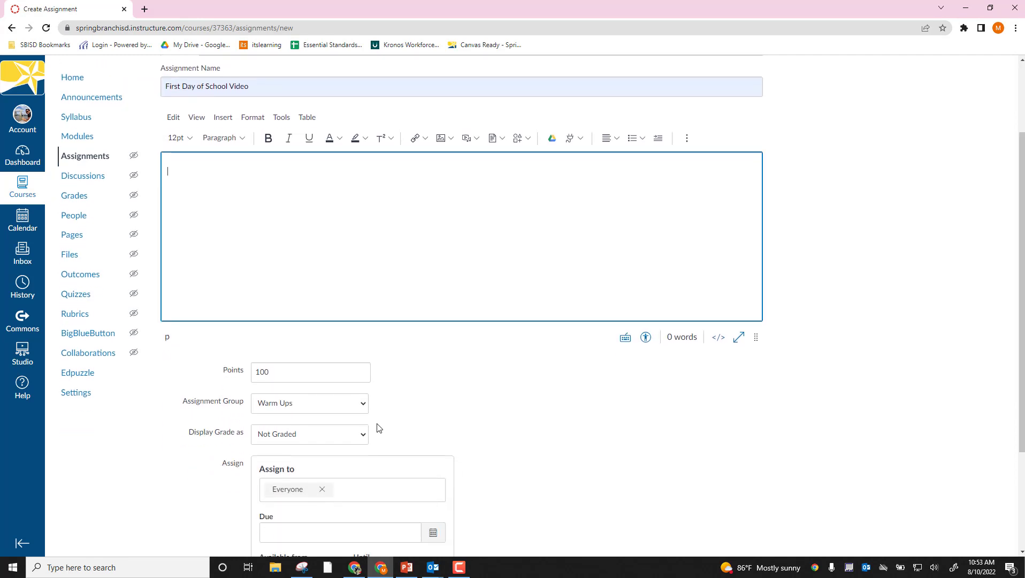
pyautogui.click(319, 408)
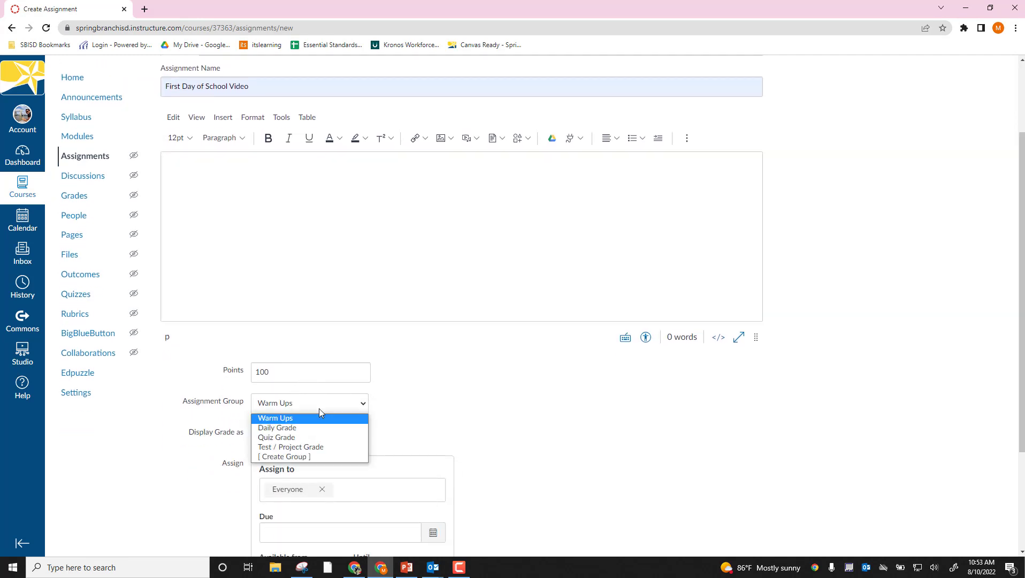
pyautogui.click(311, 420)
pyautogui.click(307, 433)
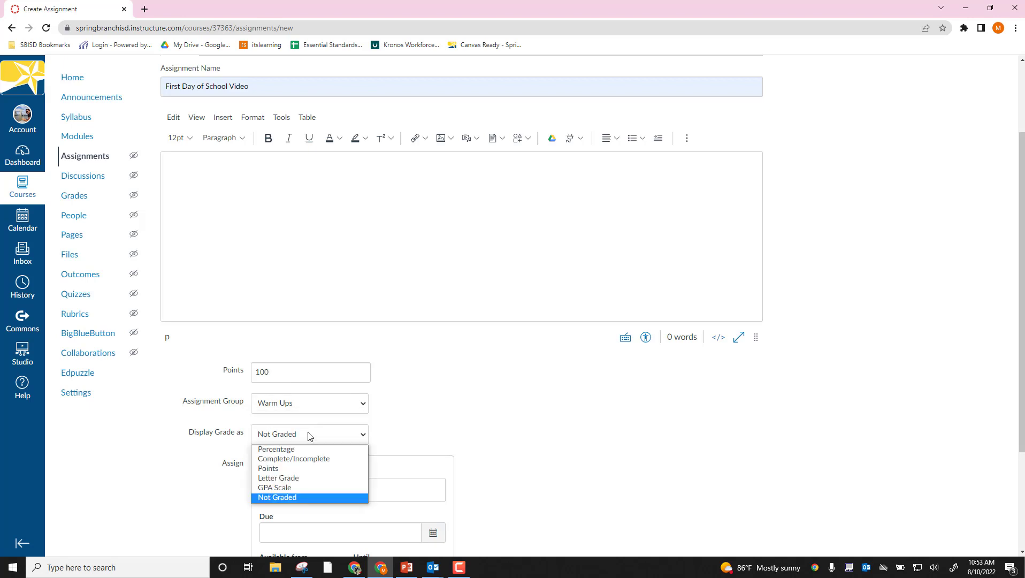
pyautogui.click(308, 469)
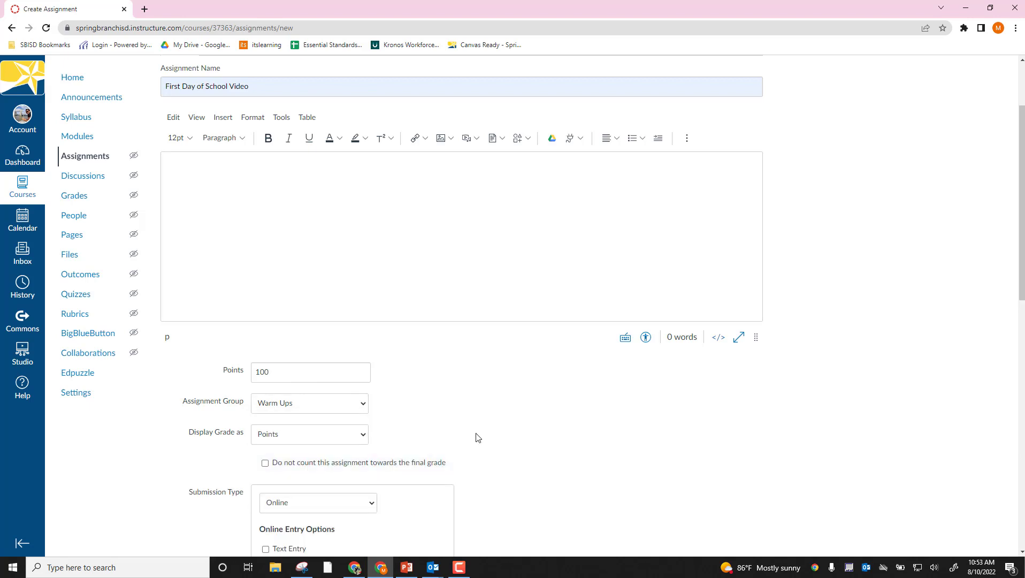
# - Set the submission type to External Tool and open the list of external tools
pyautogui.scroll(-1, 479, 437)
pyautogui.scroll(-2, 350, 460)
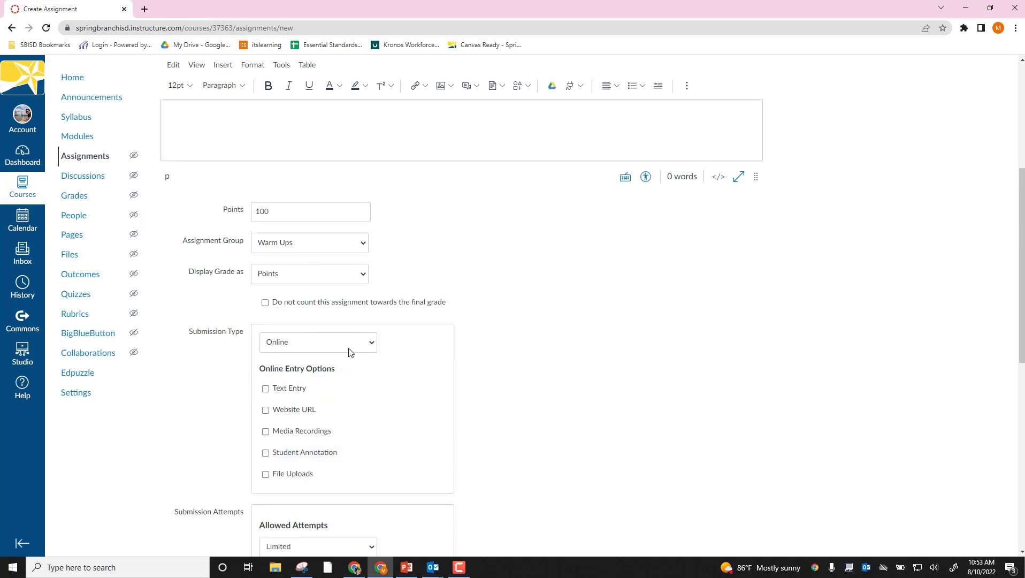
pyautogui.click(332, 348)
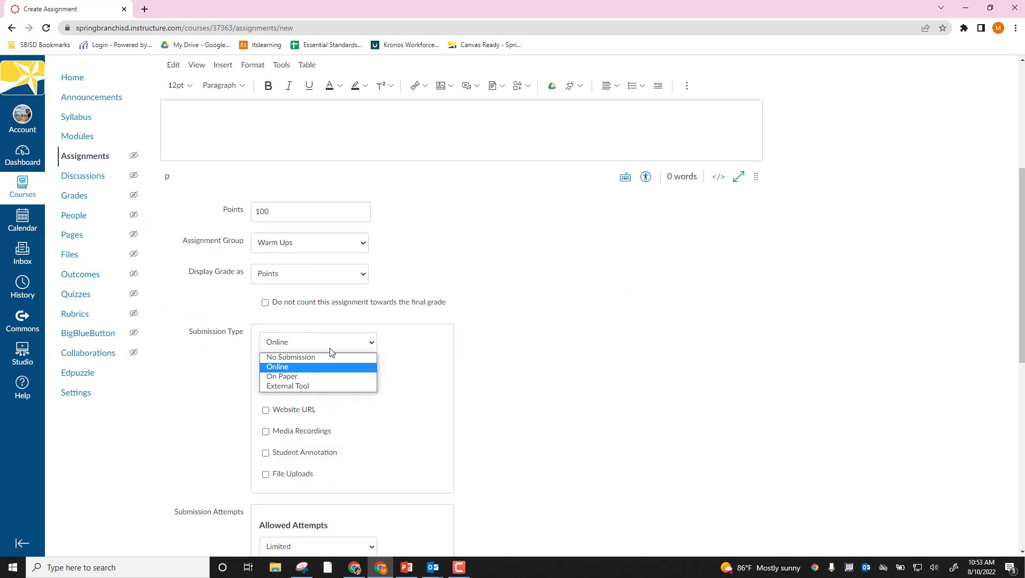
pyautogui.click(308, 386)
pyautogui.click(439, 406)
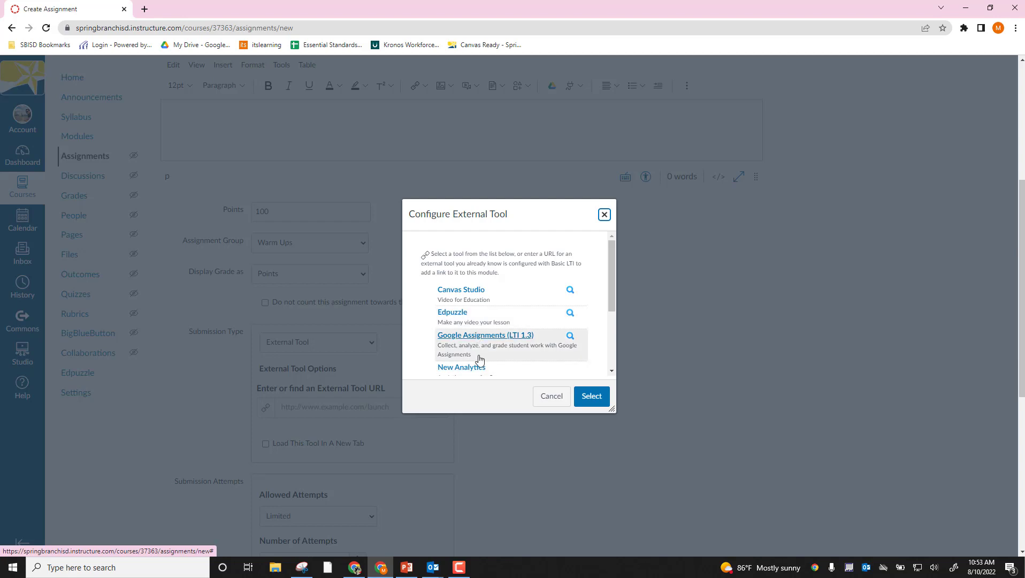
# - Choose Edpuzzle as the external tool and dismiss its terms and privacy notice
pyautogui.scroll(-2, 479, 339)
pyautogui.scroll(2, 481, 335)
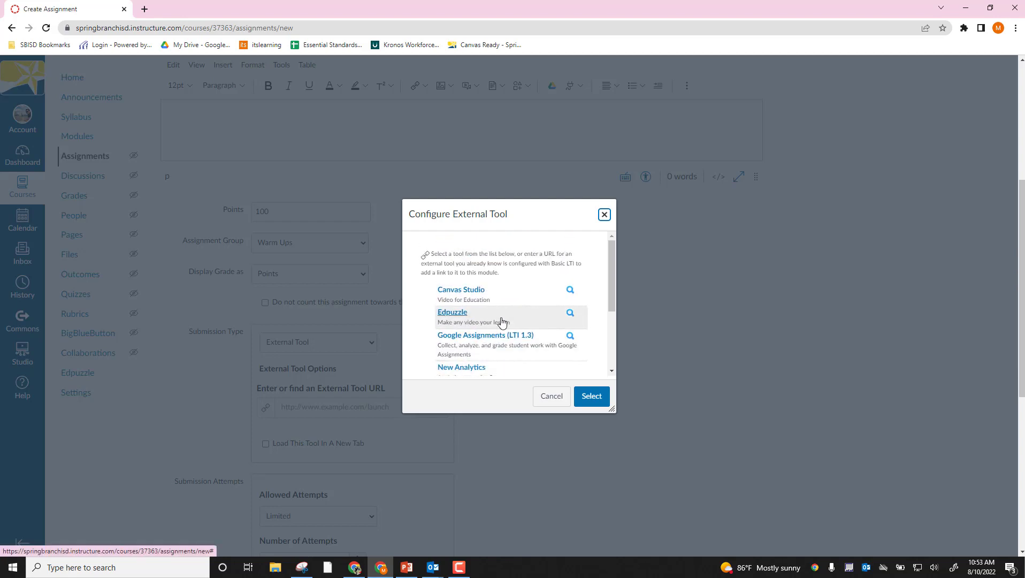
pyautogui.click(455, 315)
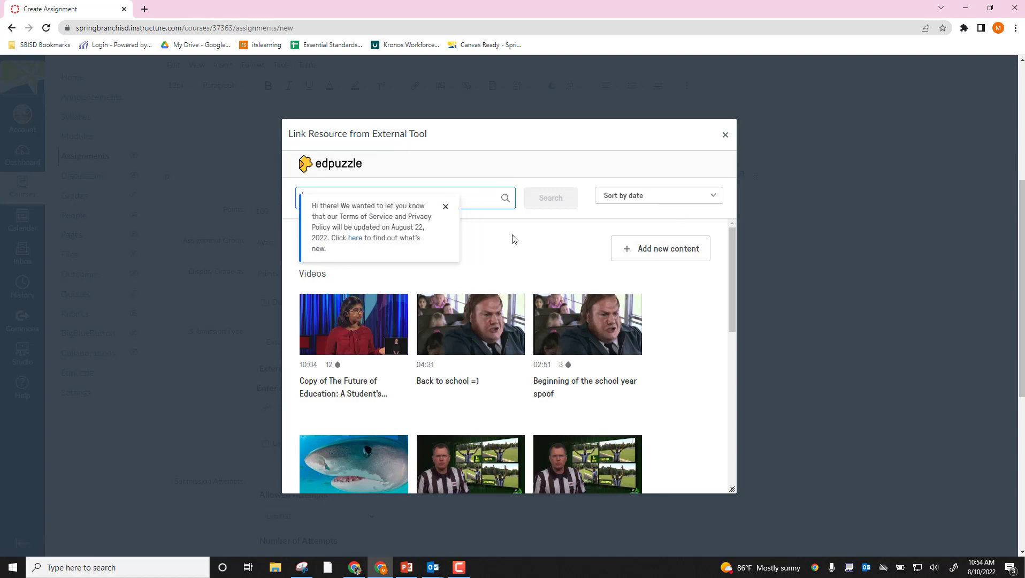
pyautogui.click(443, 206)
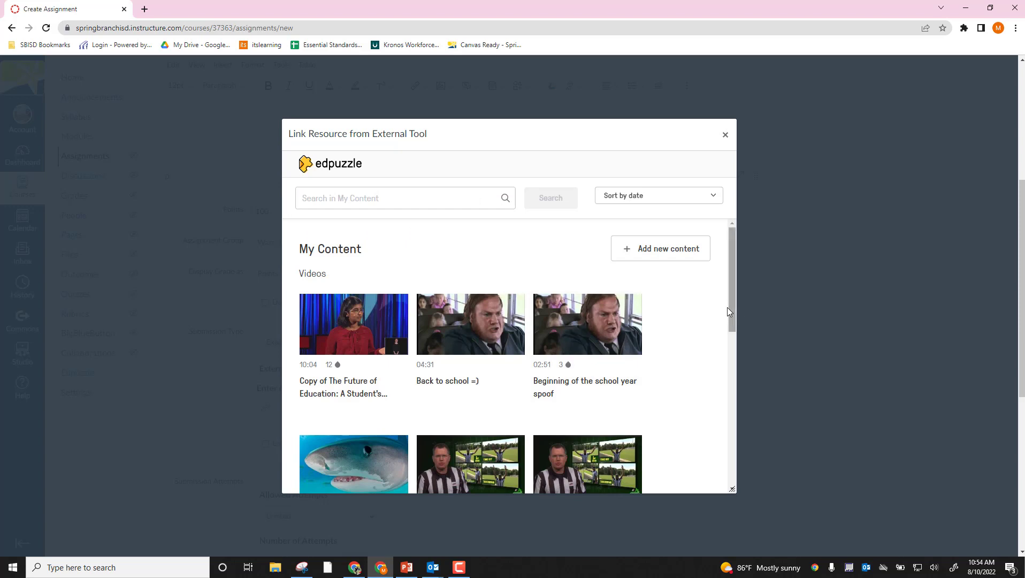
# - Look through the existing Edpuzzle videos, check where new content is added, and return to the assignment's video picker
pyautogui.scroll(-3, 730, 332)
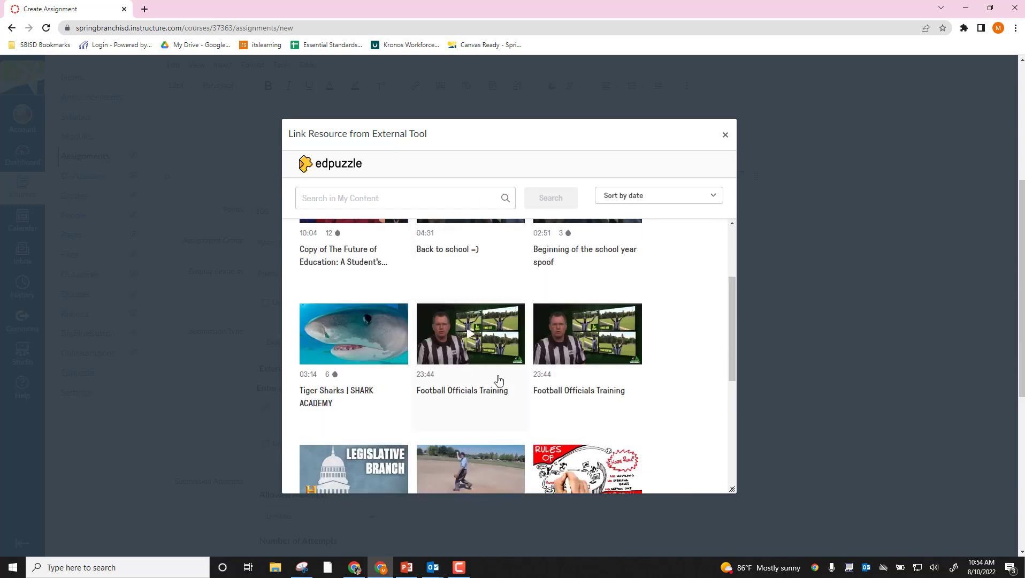
pyautogui.scroll(-1, 606, 371)
pyautogui.scroll(-2, 607, 371)
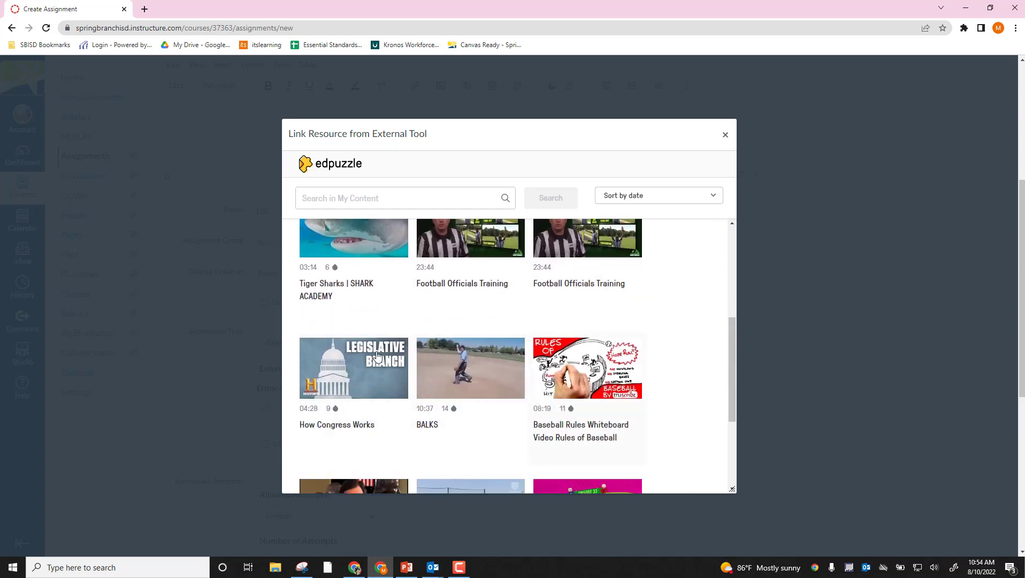
pyautogui.scroll(-3, 682, 414)
pyautogui.scroll(8, 659, 361)
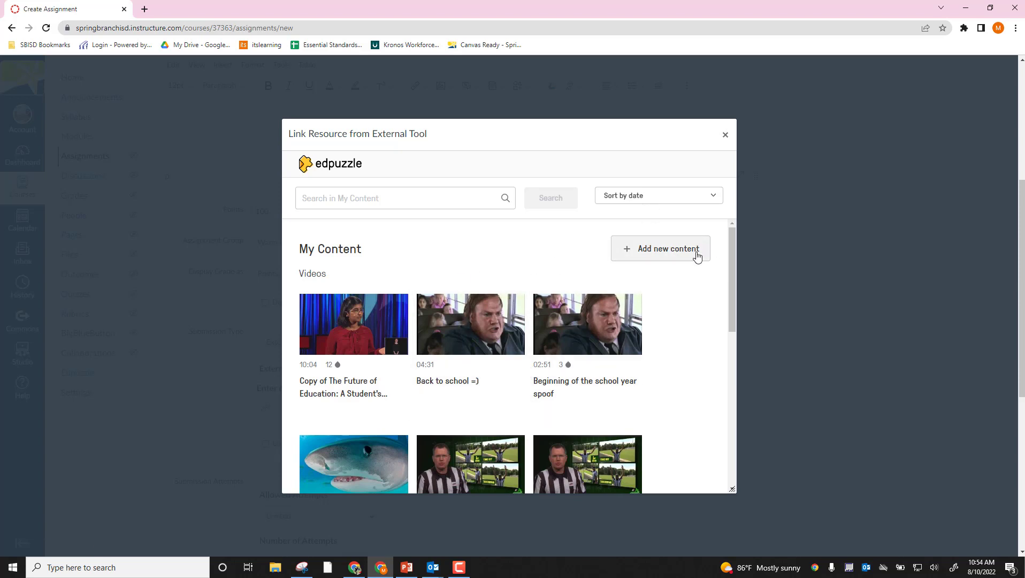
pyautogui.click(681, 248)
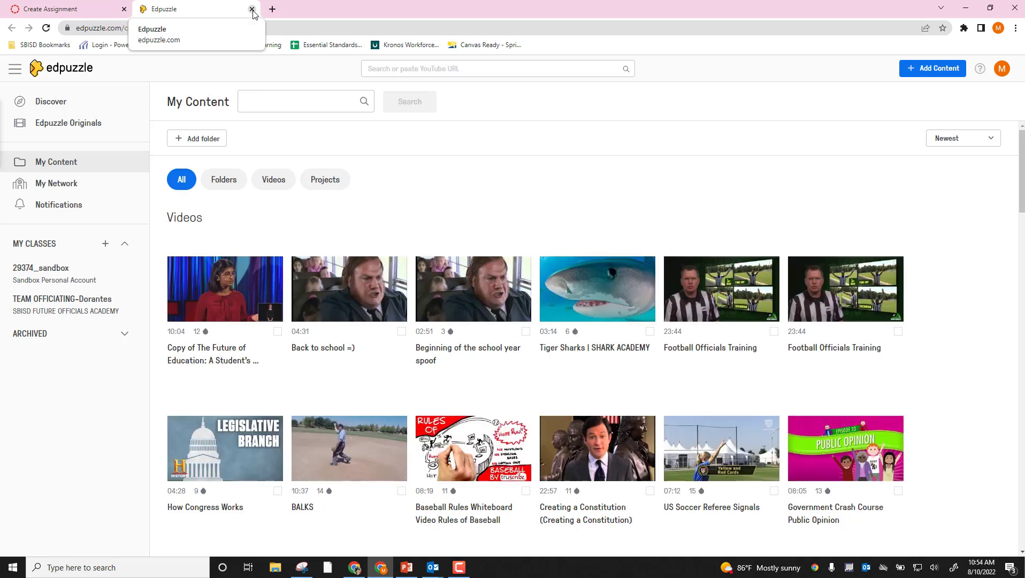
pyautogui.click(252, 9)
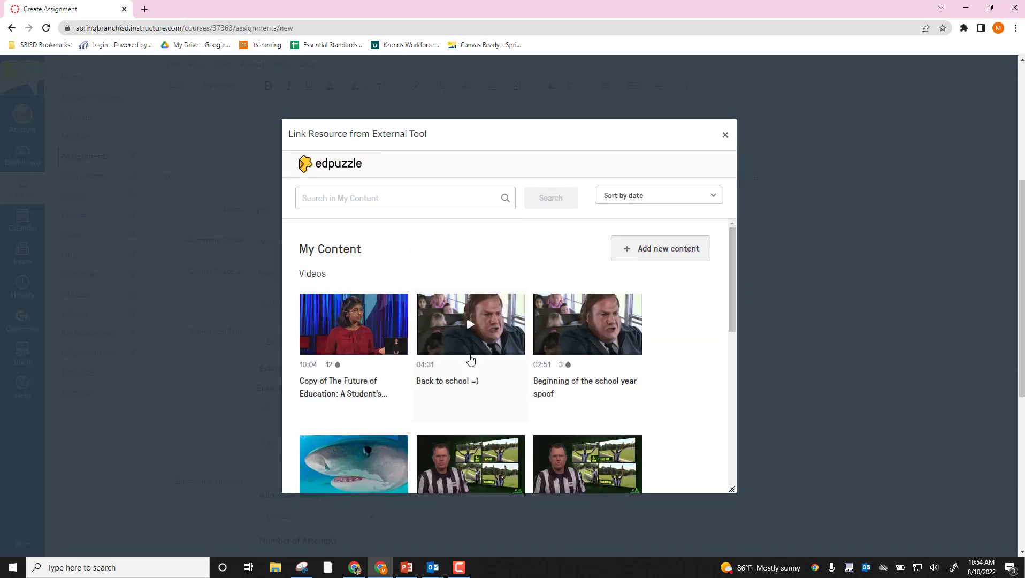
# - Link the Edpuzzle video "Back to school =)" to the assignment and check the inserted external tool URL
pyautogui.click(467, 382)
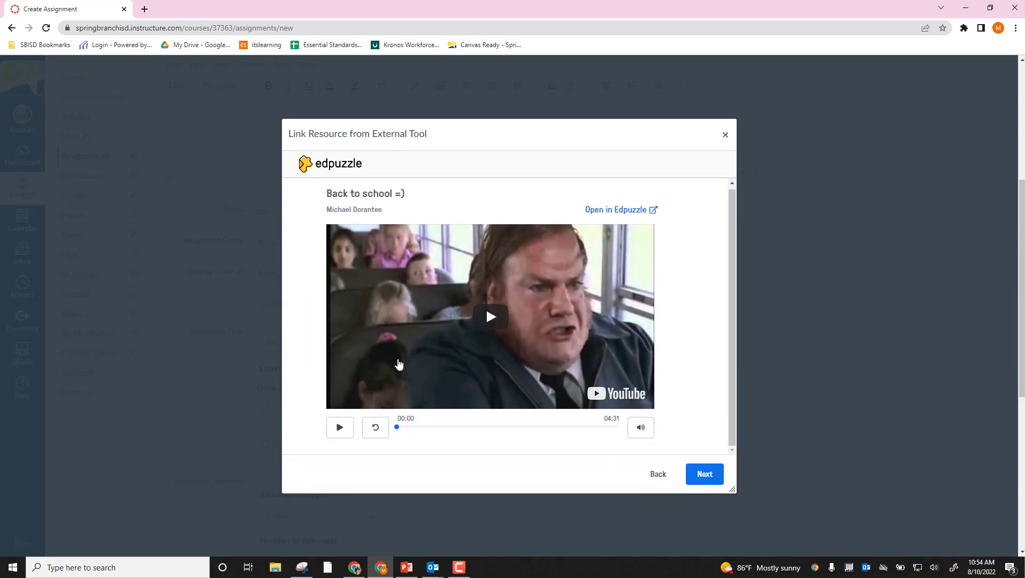
pyautogui.click(704, 477)
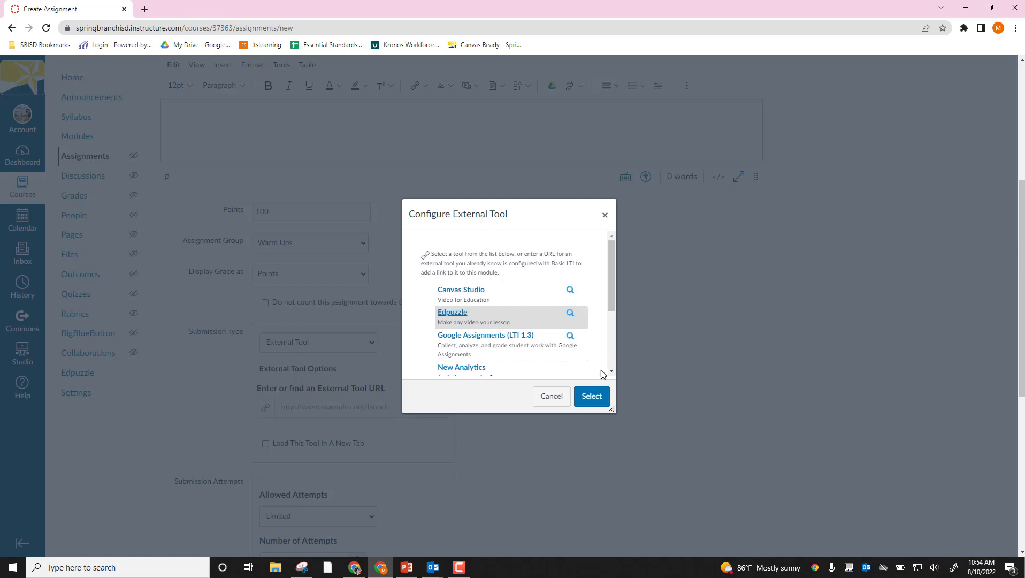
pyautogui.click(601, 396)
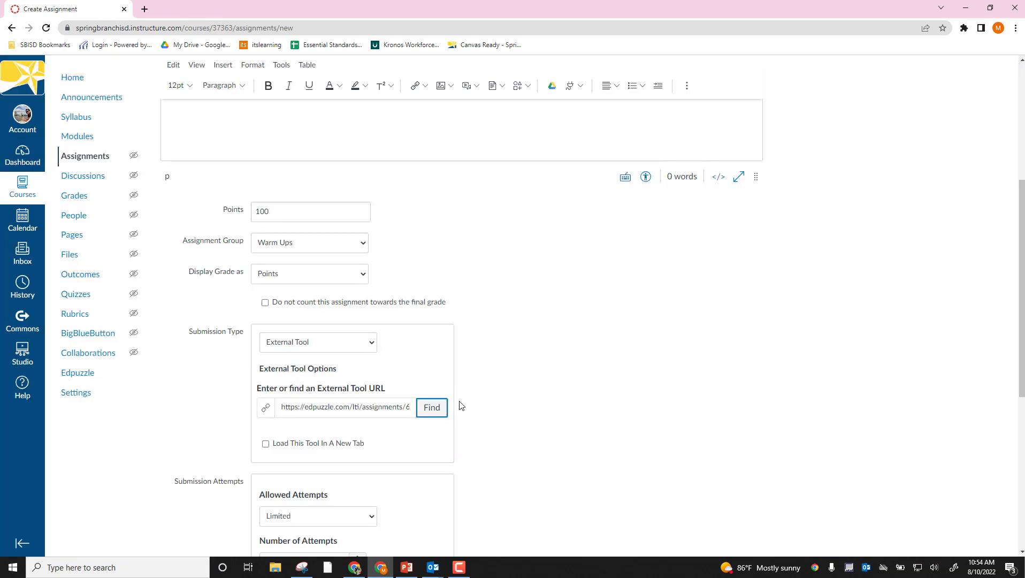
pyautogui.tripleClick(299, 409)
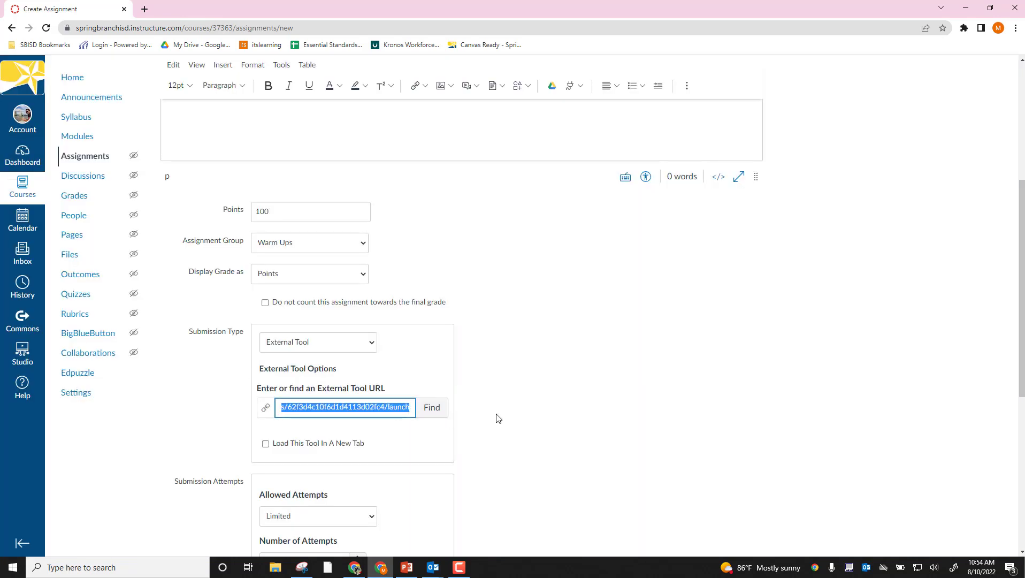
pyautogui.click(499, 418)
# - Keep the allowed attempts limited and add the sandbox course section to the assignees
pyautogui.scroll(-2, 492, 401)
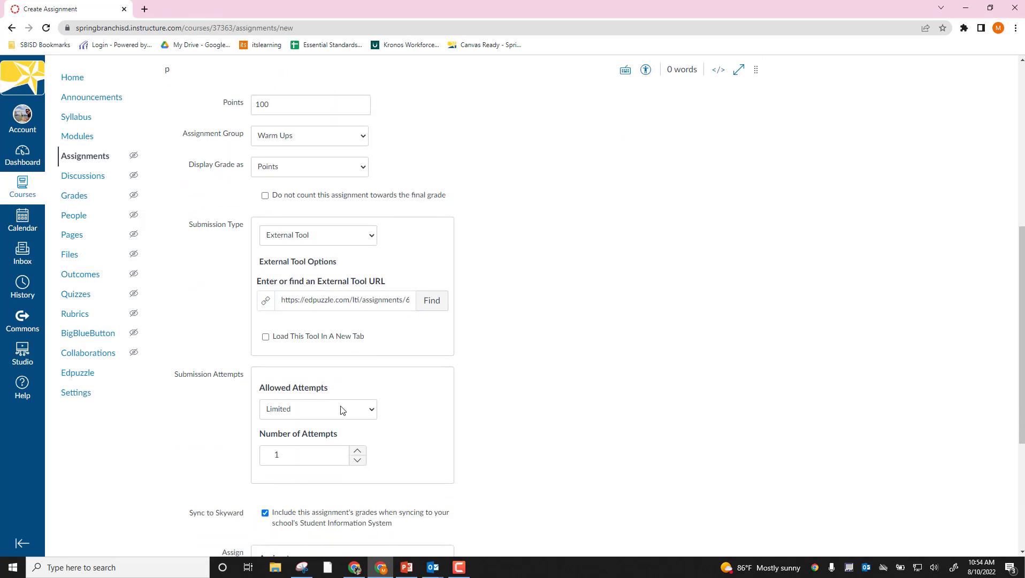
pyautogui.click(339, 409)
pyautogui.click(334, 434)
pyautogui.scroll(-2, 540, 446)
pyautogui.click(367, 469)
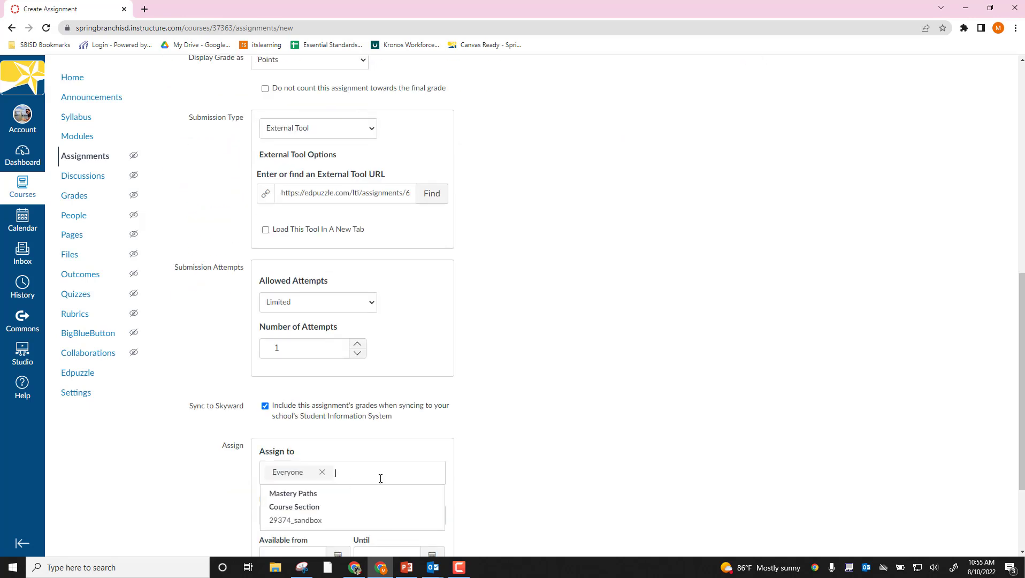
pyautogui.click(295, 520)
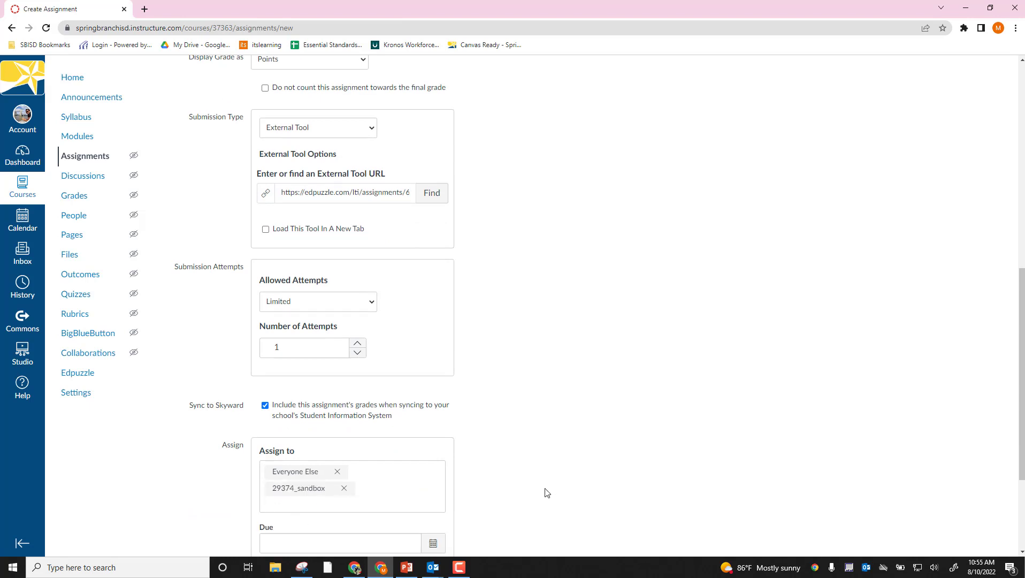
# - Set the assignment's due date to Aug 16, 2022
pyautogui.scroll(-1, 547, 492)
pyautogui.click(427, 492)
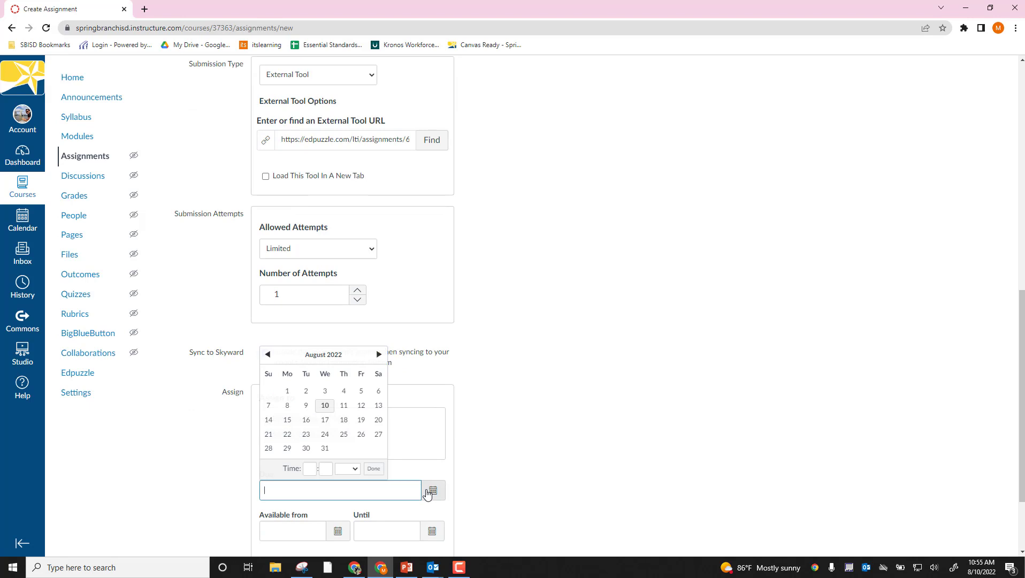
pyautogui.click(306, 421)
pyautogui.click(307, 511)
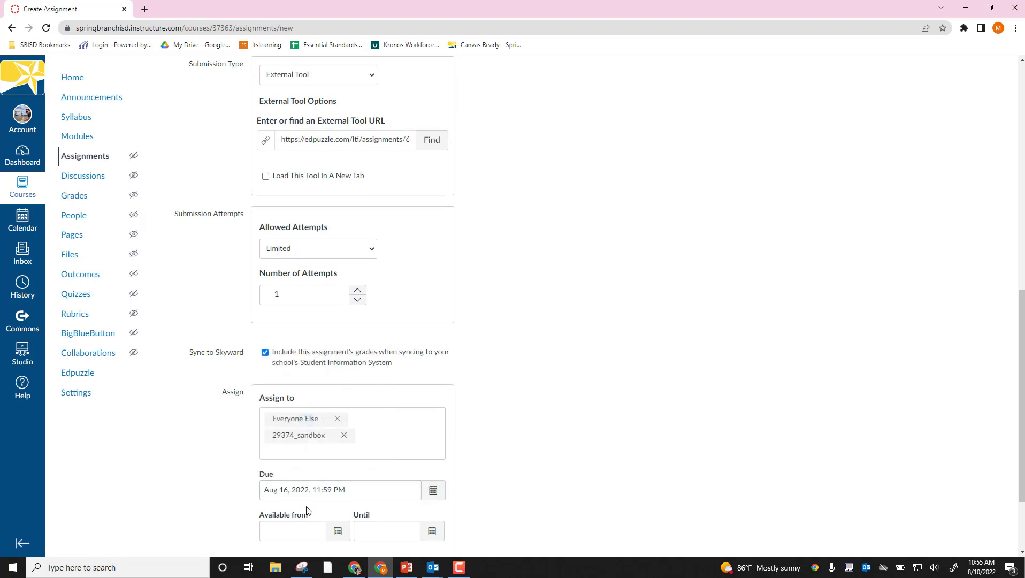
# - Make the assignment available from Aug 15 until Aug 16, 2022, and save and publish it
pyautogui.click(349, 533)
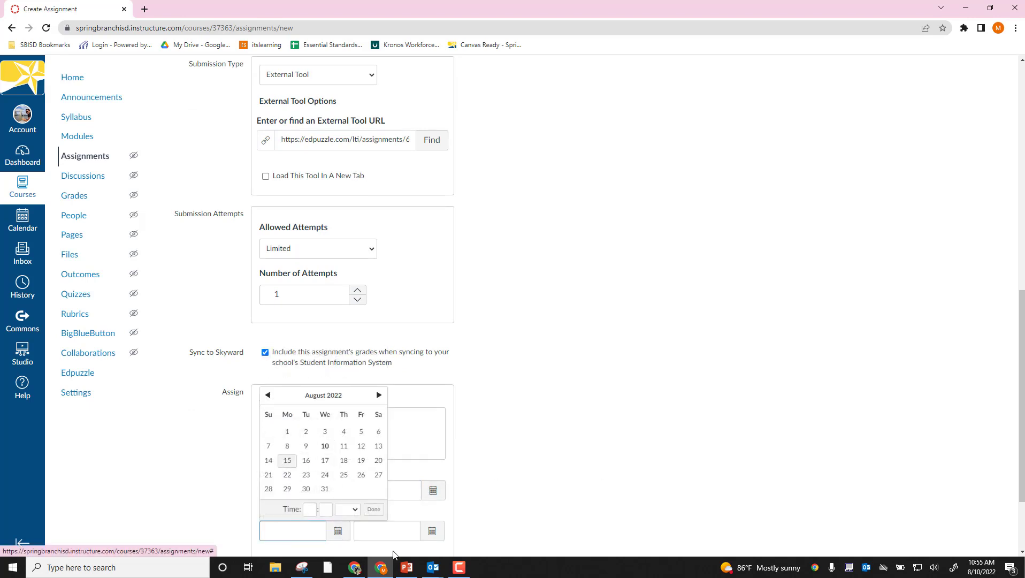
pyautogui.click(288, 460)
pyautogui.click(432, 530)
pyautogui.click(400, 461)
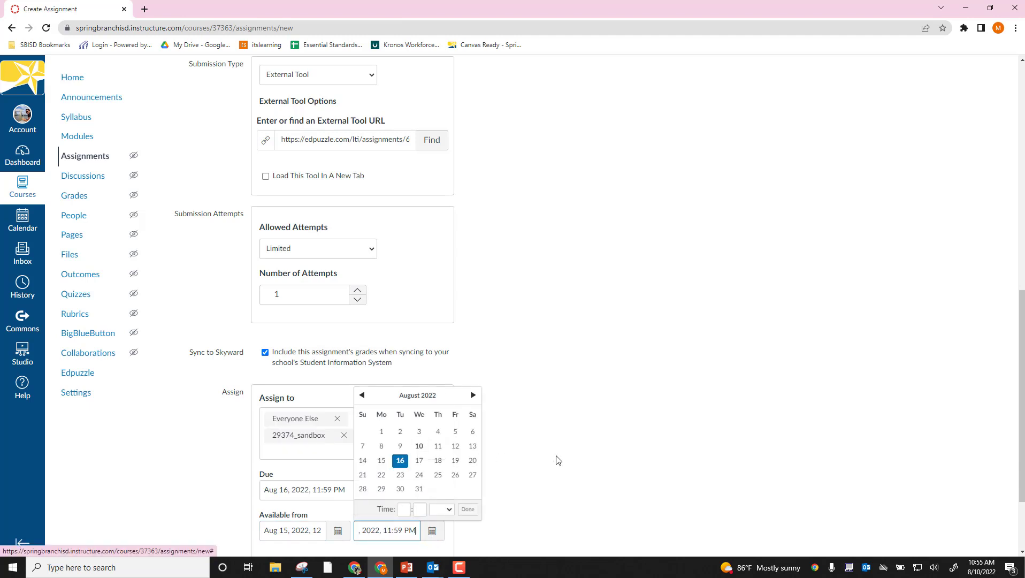
pyautogui.click(578, 462)
pyautogui.scroll(-2, 578, 462)
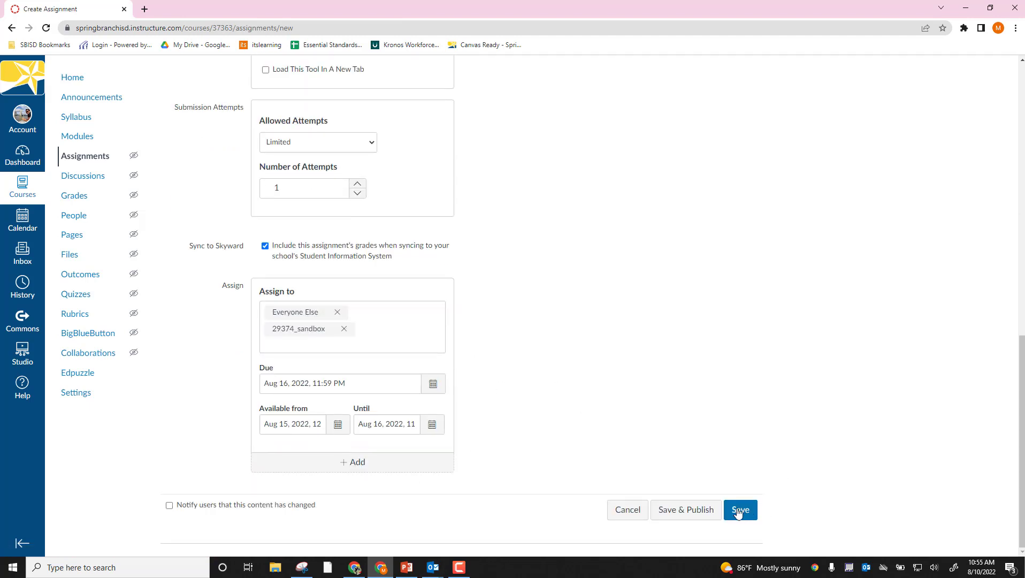
pyautogui.click(684, 511)
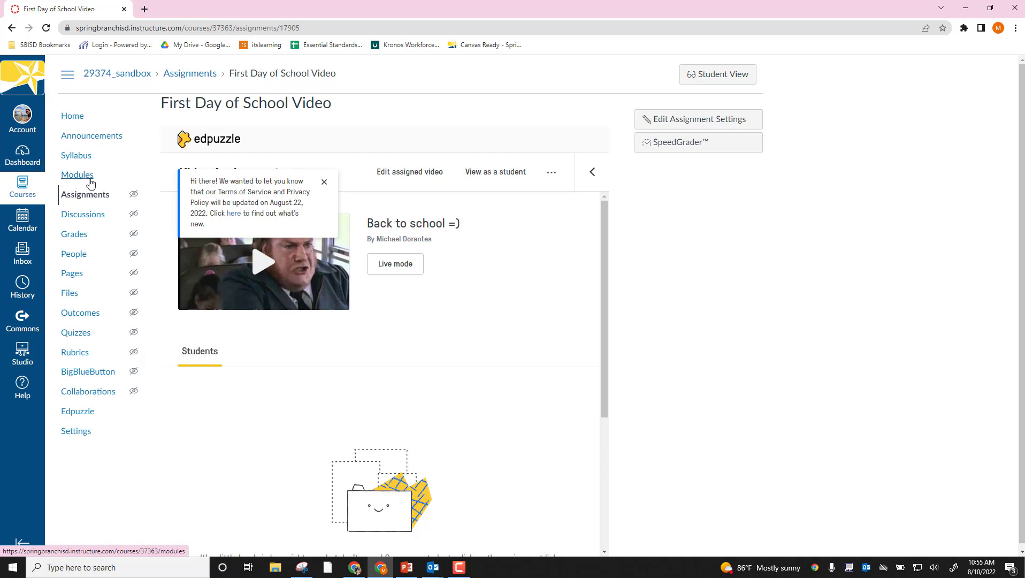
# - Add the First Day of School Video assignment to the Warm Ups module without indentation
pyautogui.click(84, 180)
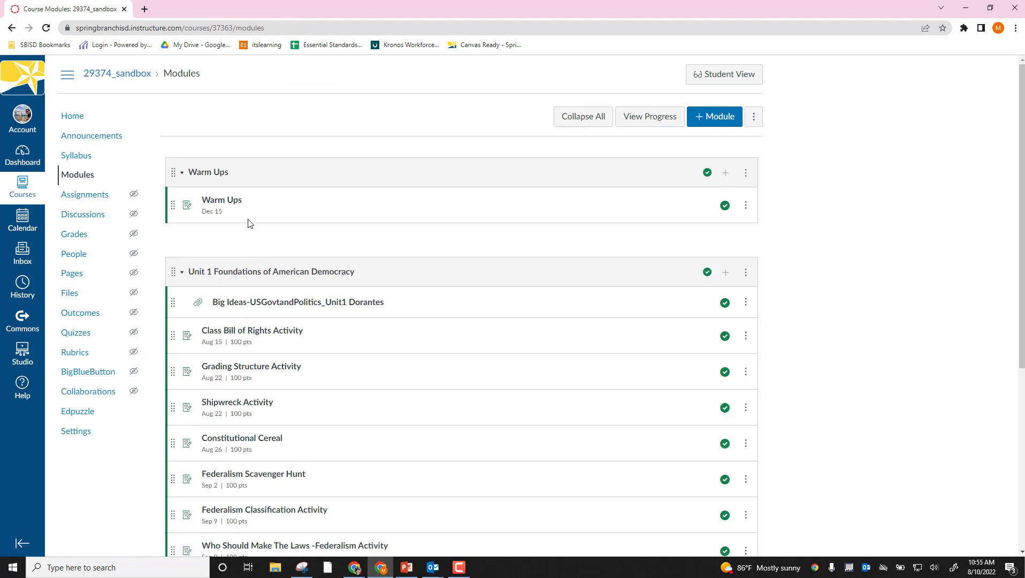
pyautogui.click(726, 173)
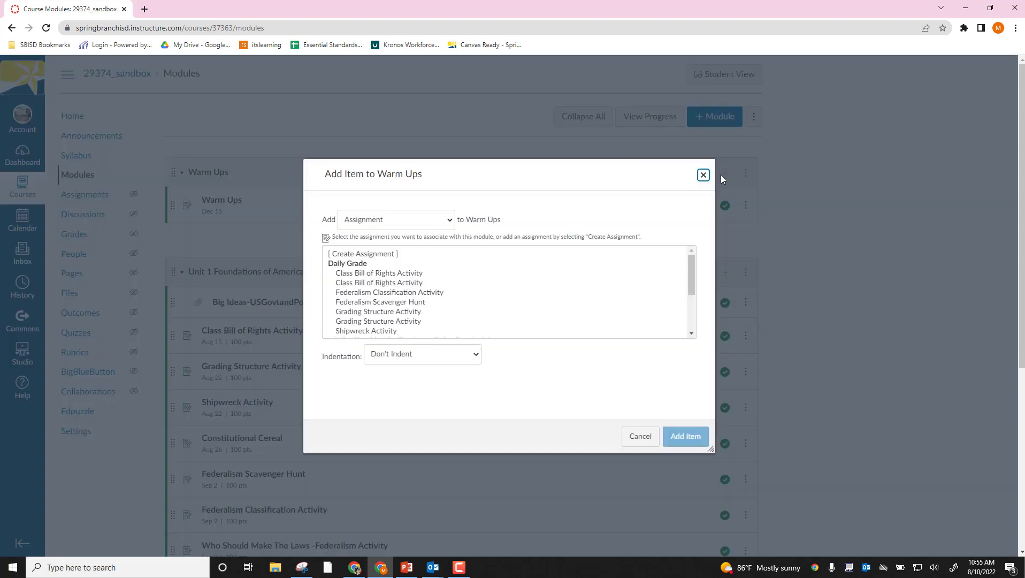
pyautogui.moveTo(691, 268); pyautogui.dragTo(689, 306)
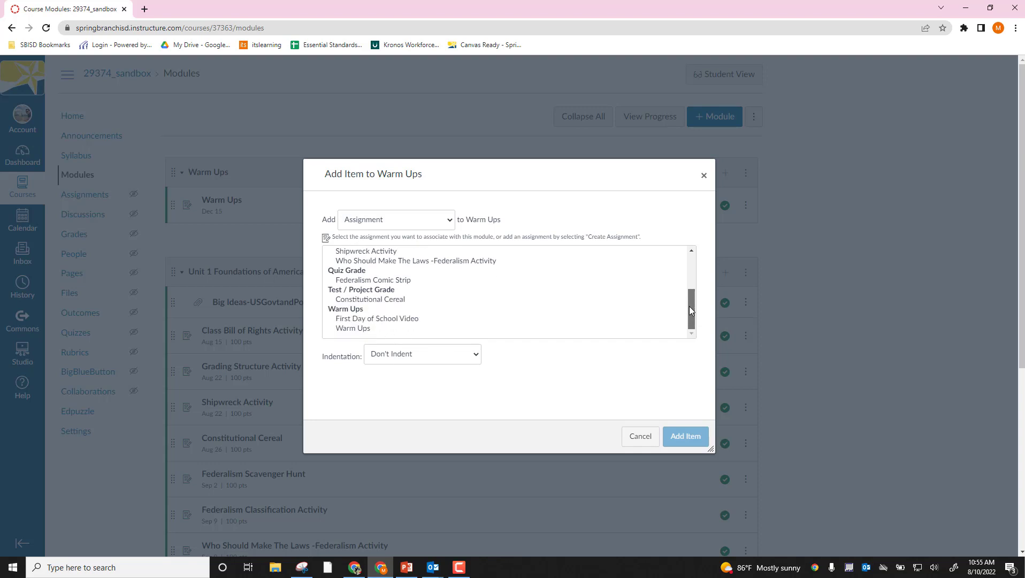
pyautogui.click(361, 320)
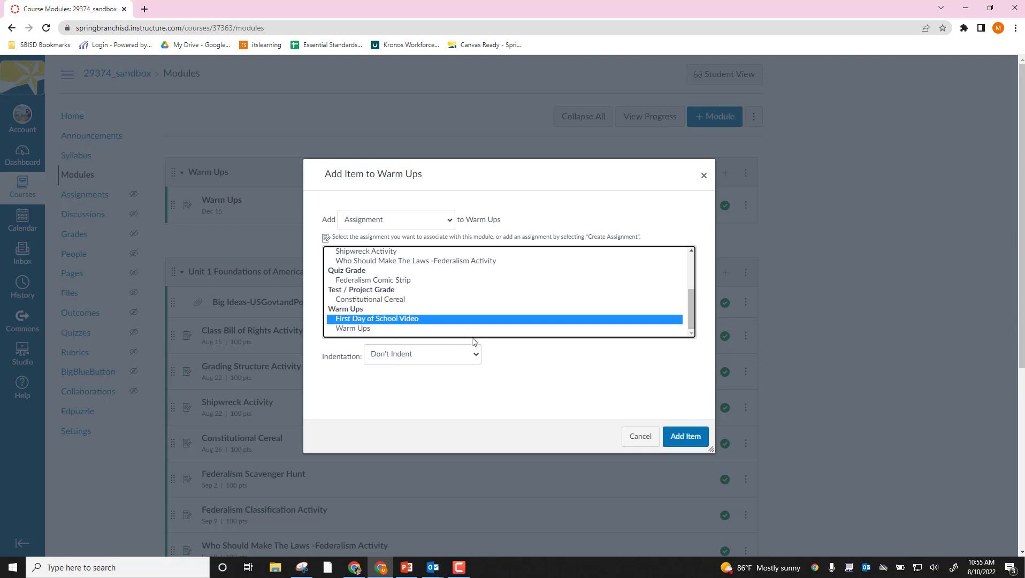
pyautogui.click(678, 441)
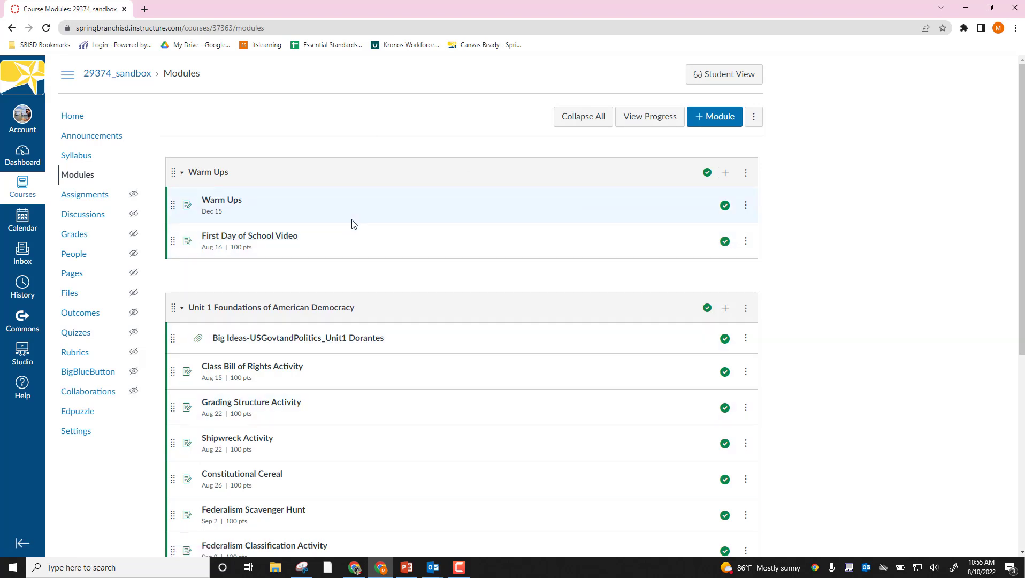
# - Open the First Day of School Video assignment from the Warm Ups module to check its embedded Edpuzzle video, and return to the modules list
pyautogui.click(279, 241)
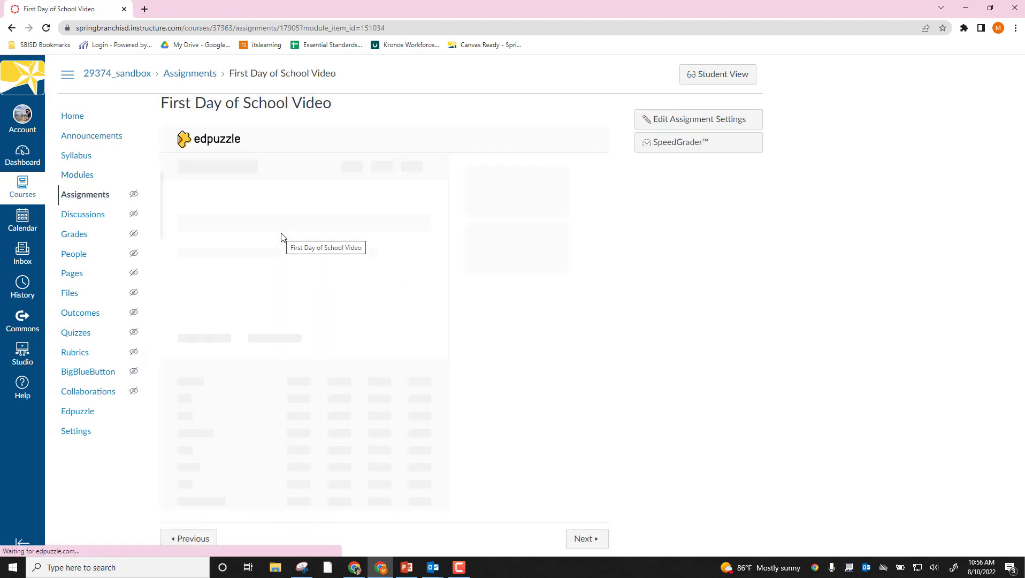
pyautogui.click(102, 198)
pyautogui.click(84, 179)
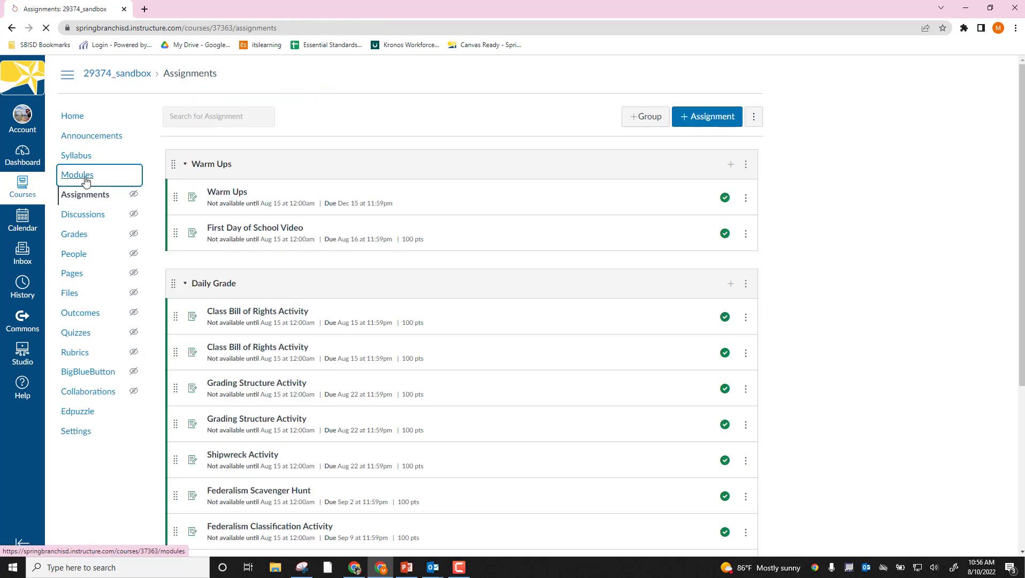
# - Preview the course modules in Student View and open the First Day of School Video assignment as the test student
pyautogui.click(738, 76)
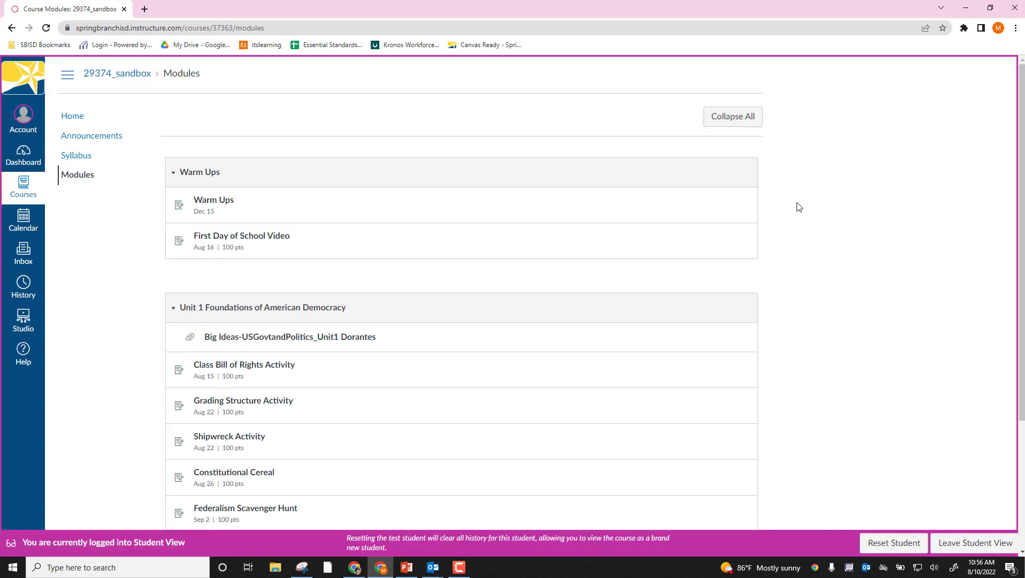
pyautogui.scroll(-3, 308, 375)
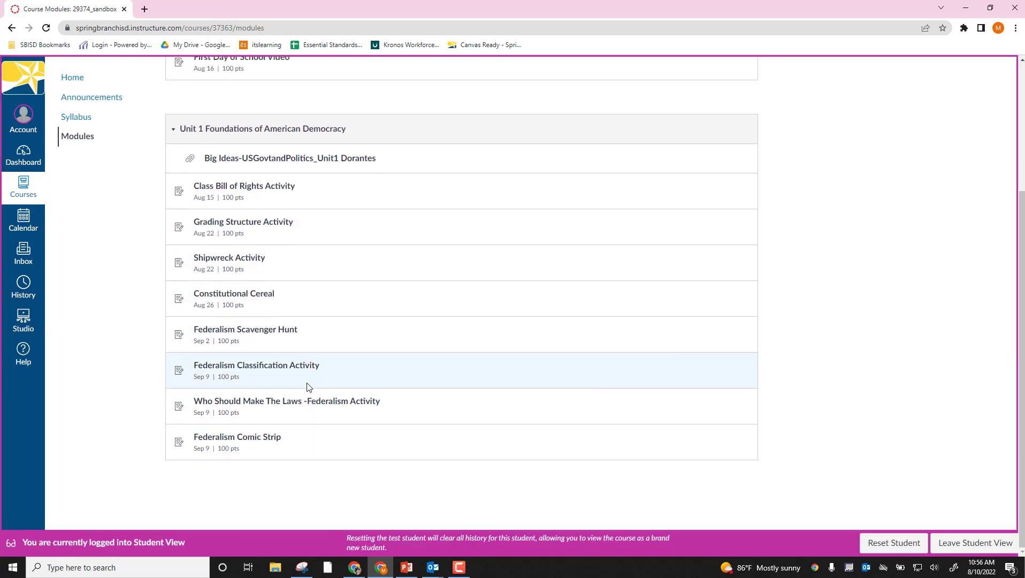
pyautogui.scroll(3, 284, 343)
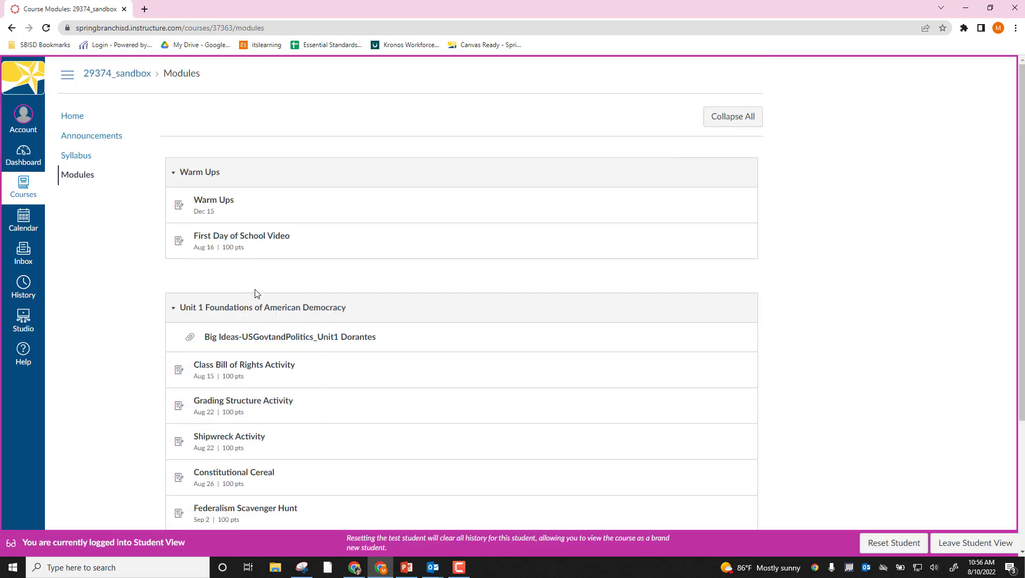
pyautogui.rightClick(243, 239)
pyautogui.click(236, 239)
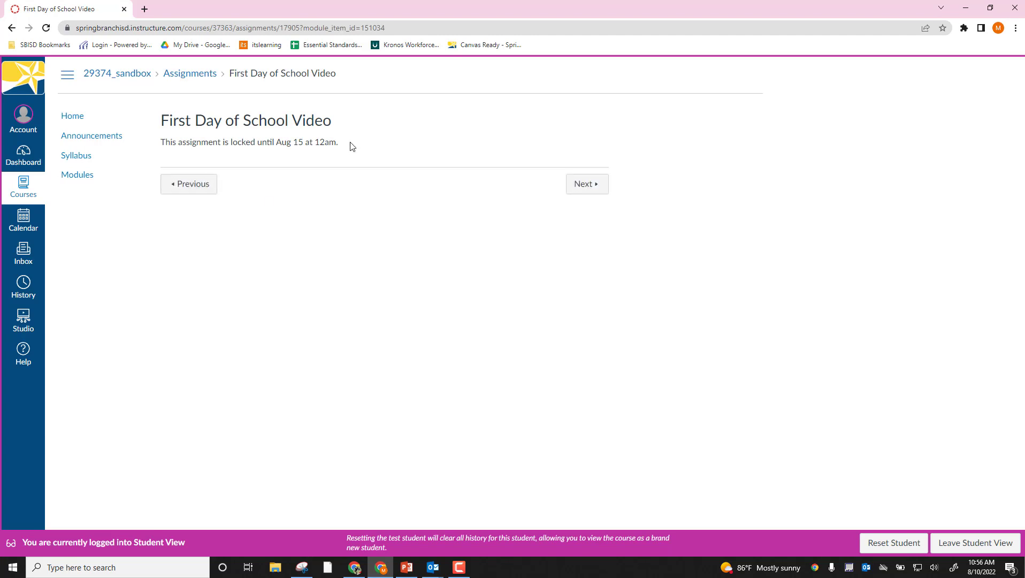
# - Try to view the course's assignments list as the test student, and reset the test student
pyautogui.click(189, 75)
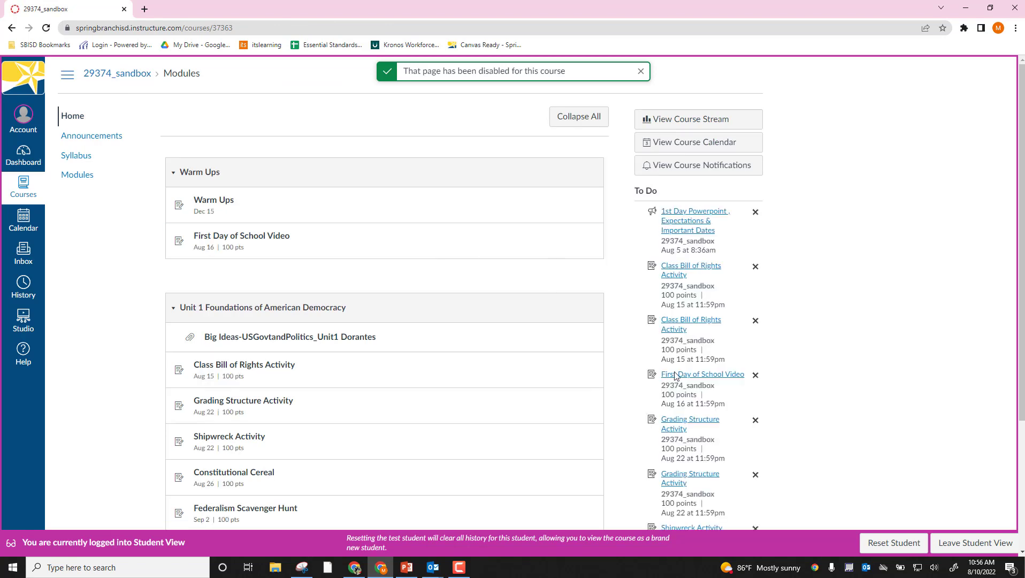
pyautogui.click(878, 543)
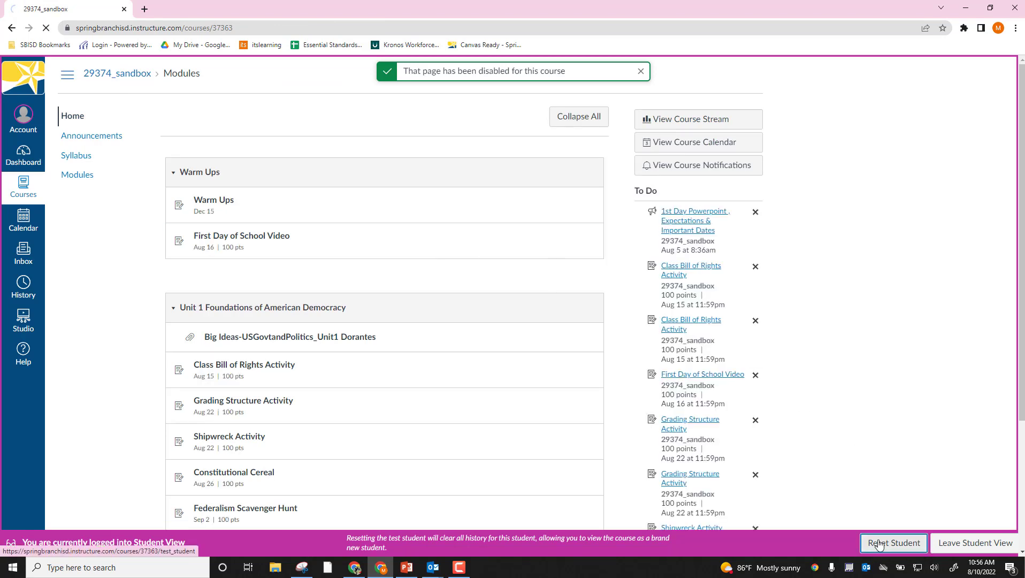